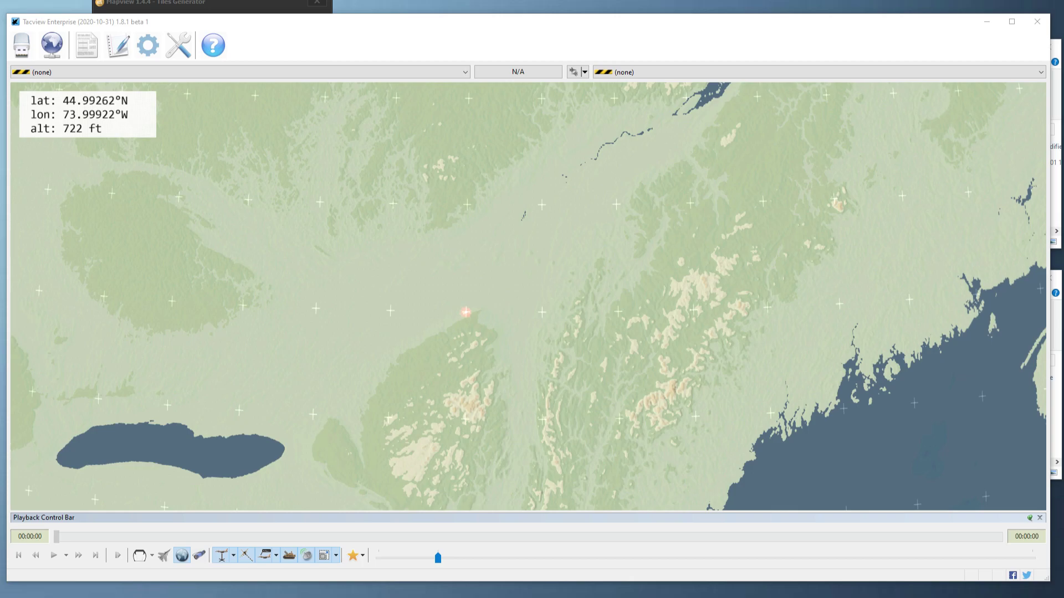
Preview N45W074.png in paint.net as a 1456 × 2078 street map, then close it.
left_click(1057, 197)
right_click(843, 166)
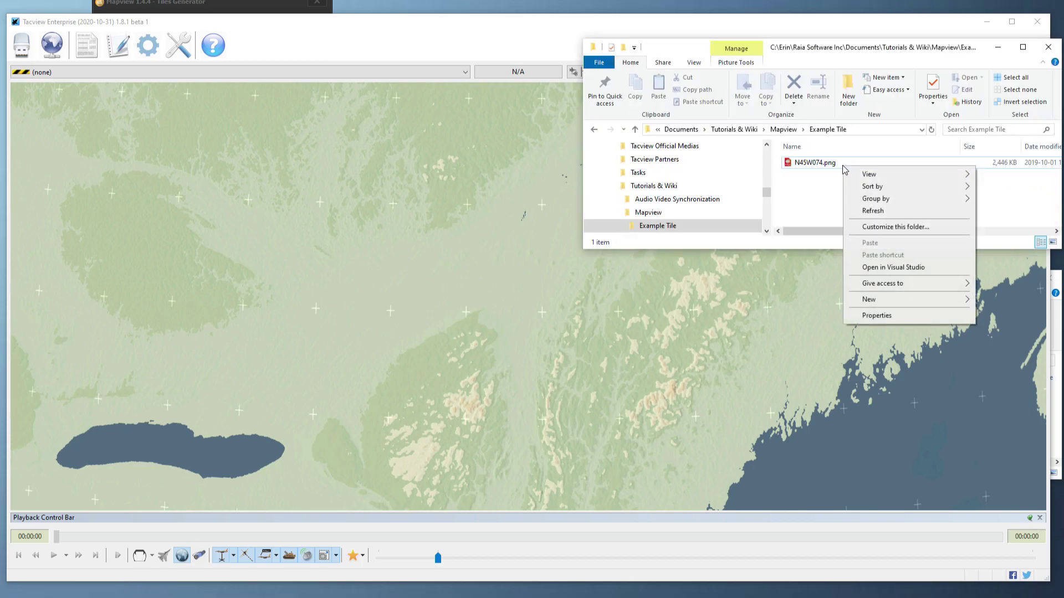
left_click(809, 162)
right_click(807, 163)
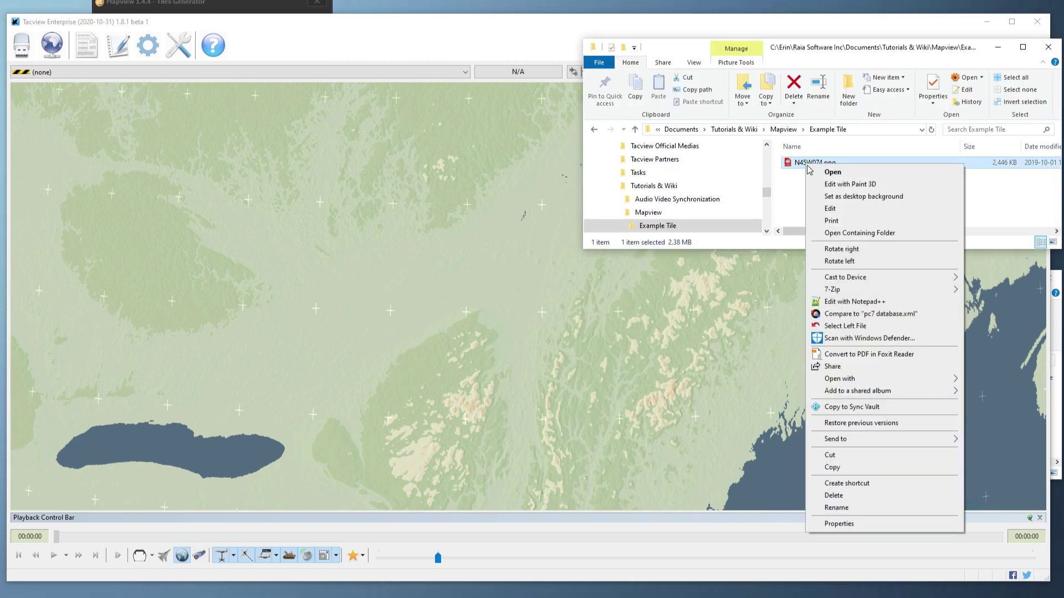
mouse_move(843, 379)
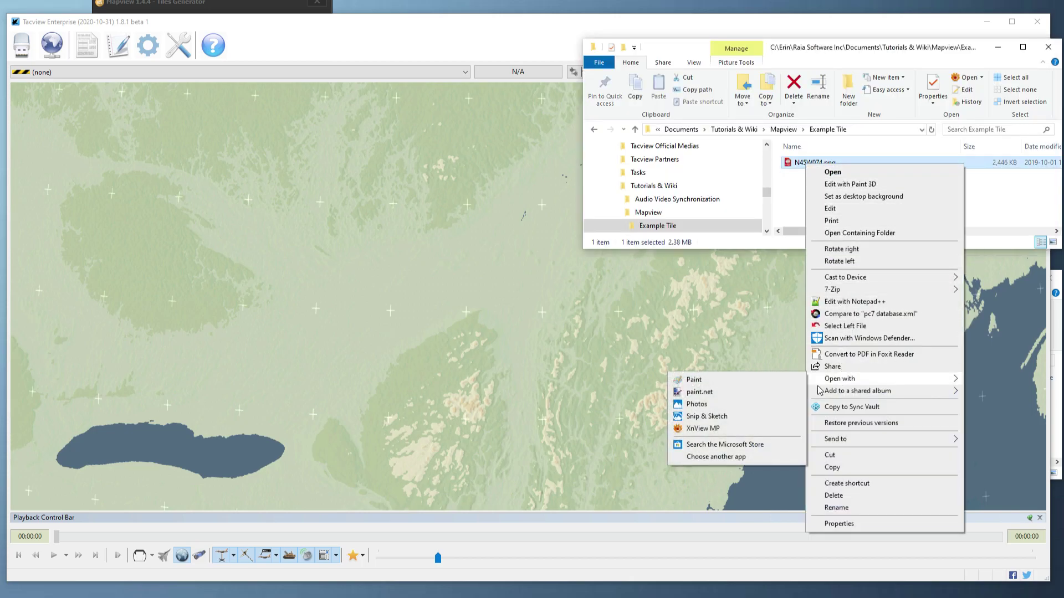
left_click(771, 391)
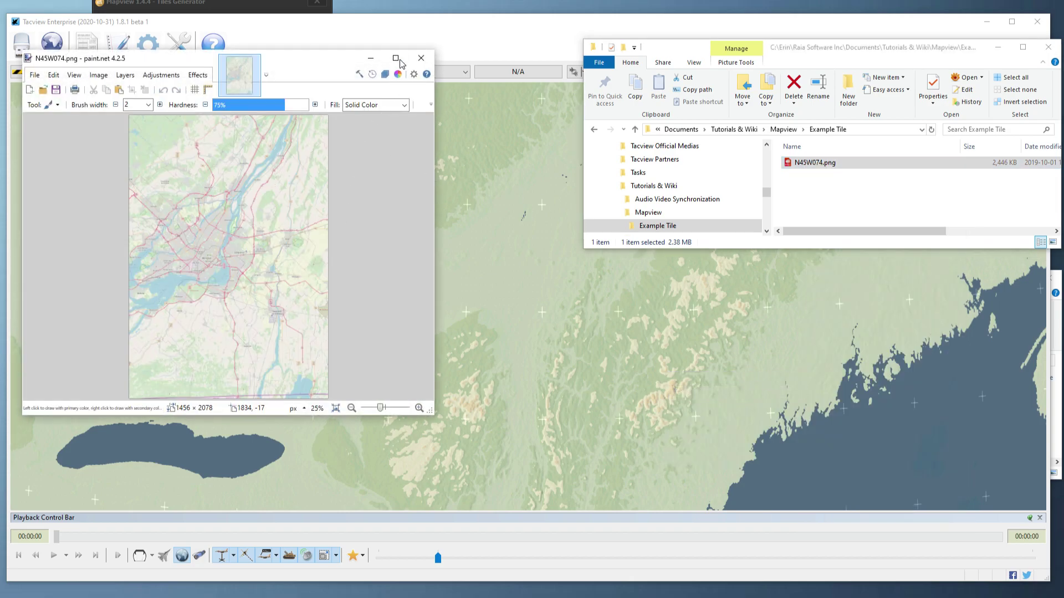
left_click(423, 59)
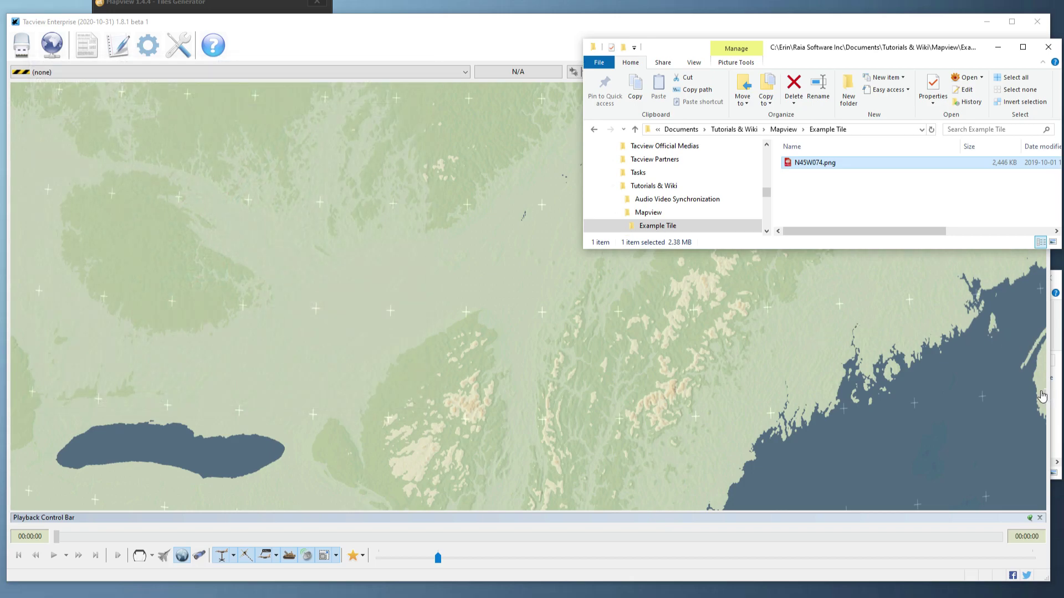
Move N45W074.png from Example Tile into Tacview's Terrain\Textures folder and return to Tacview.
left_click(1056, 411)
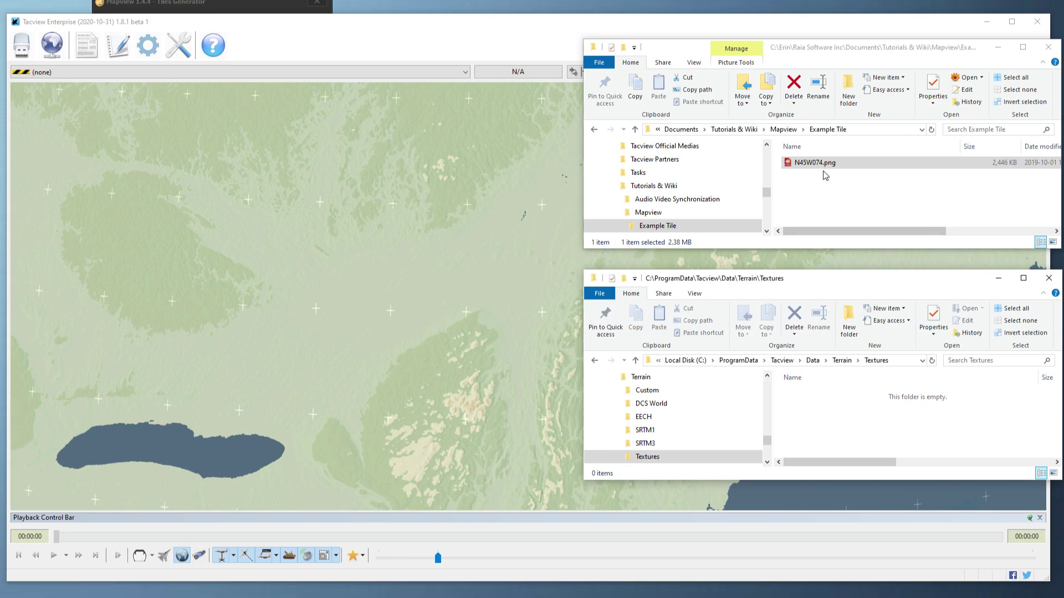
left_click_drag(823, 168, 840, 438)
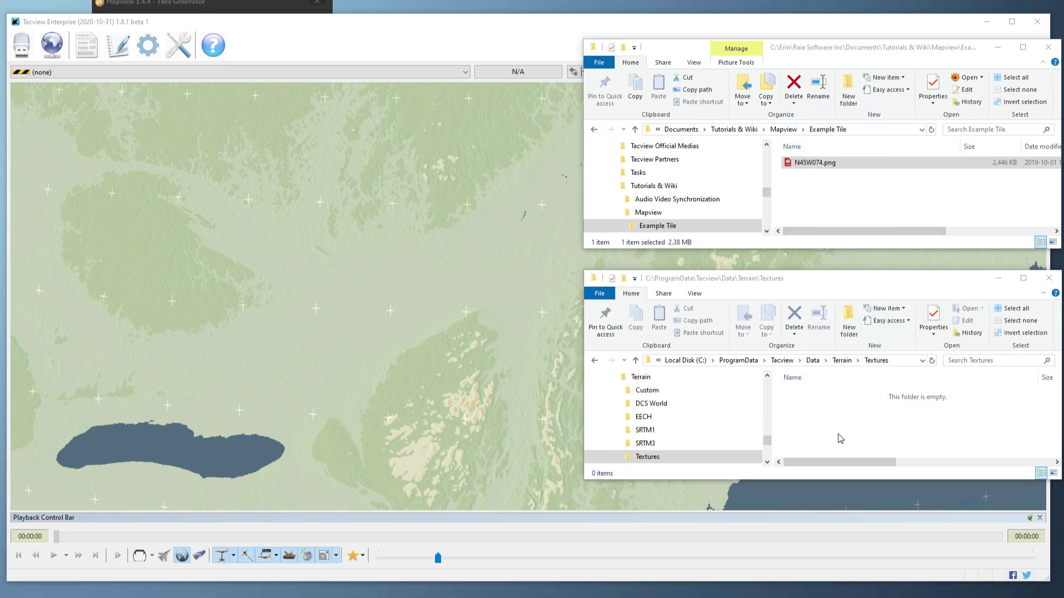
double_click(511, 24)
left_click(1041, 25)
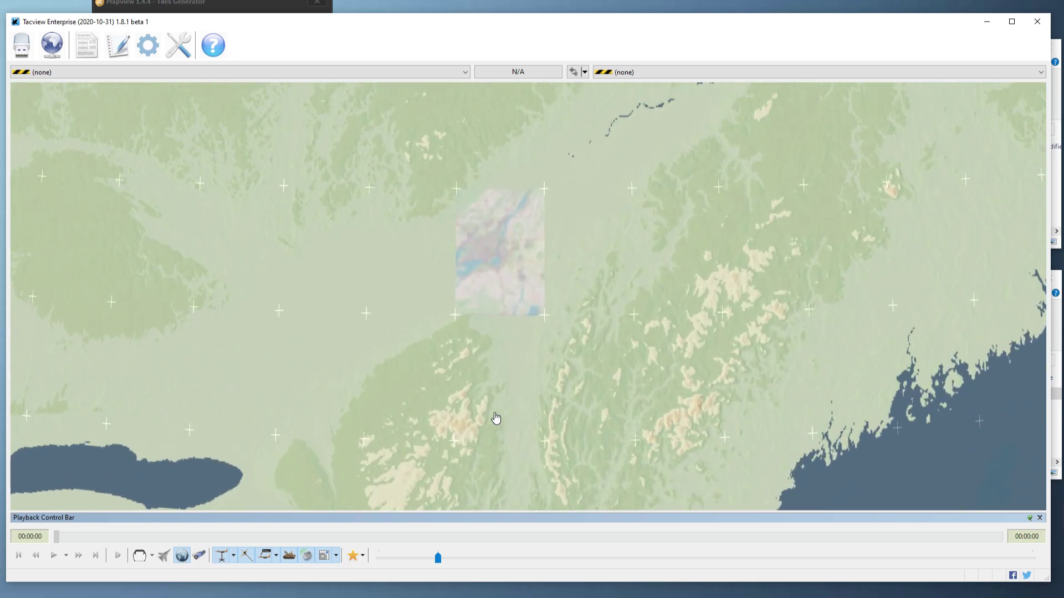
Zoom in on the Montreal tile and read its corner coordinates, about 47°N 75°W and 44°N 72°W.
scroll(496, 418, "down", 5)
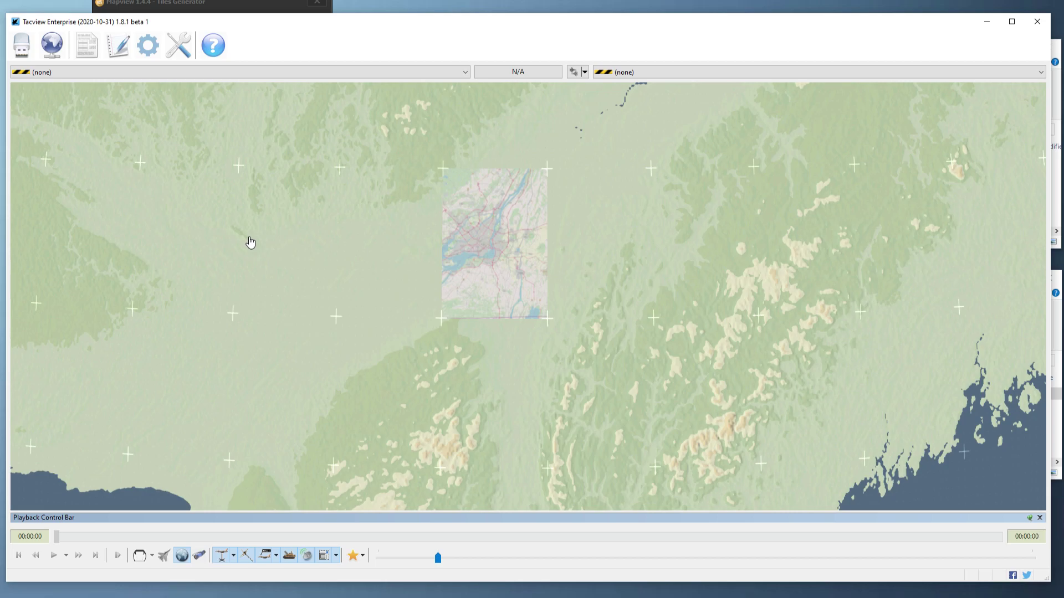
scroll(251, 242, "down", 3)
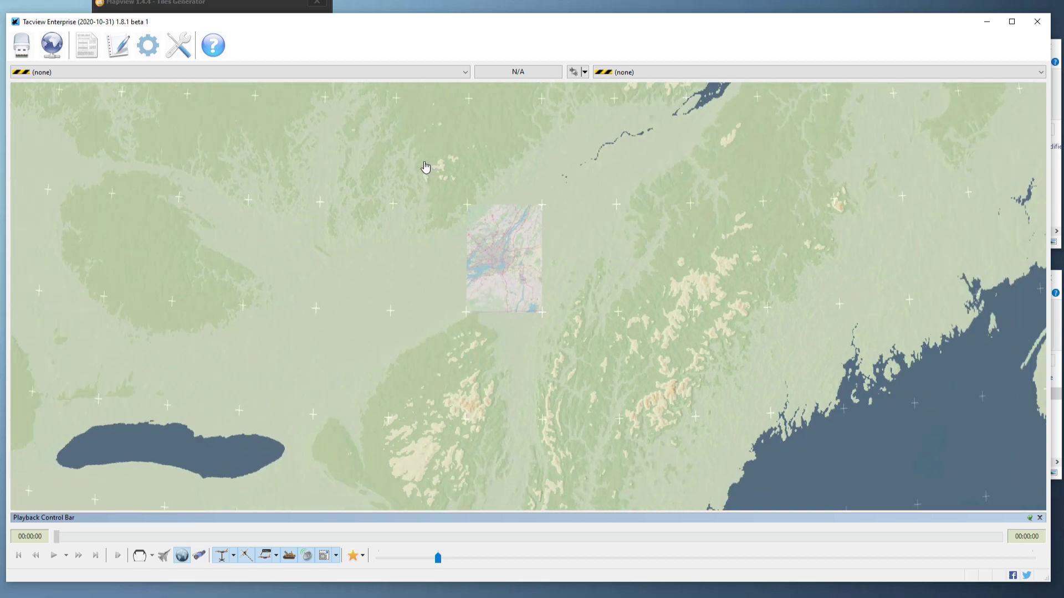
left_click_drag(413, 125, 395, 97)
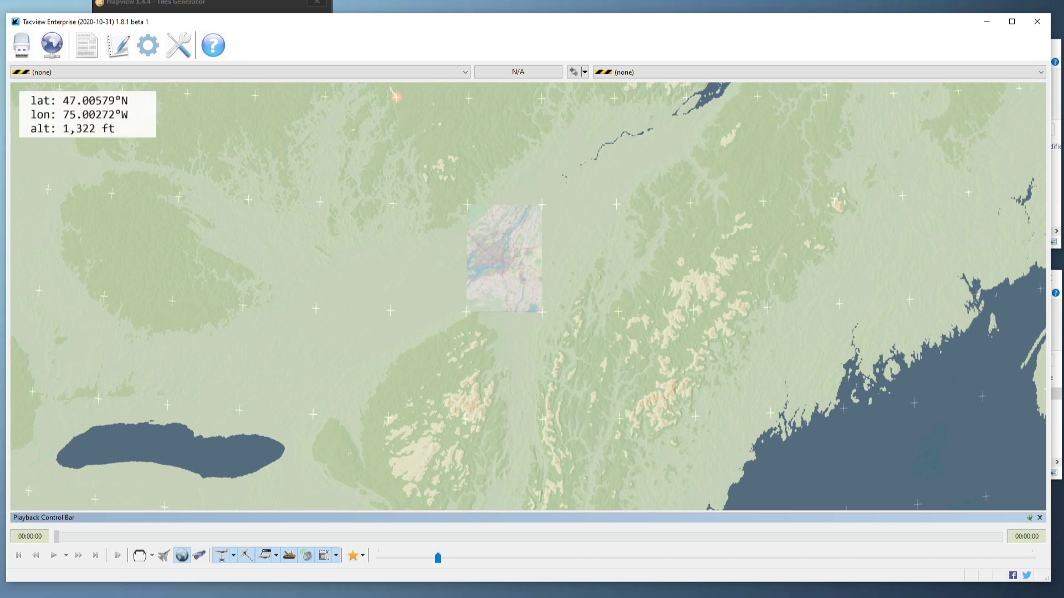
left_click_drag(395, 97, 397, 100)
left_click_drag(618, 418, 619, 418)
left_click_drag(619, 418, 620, 416)
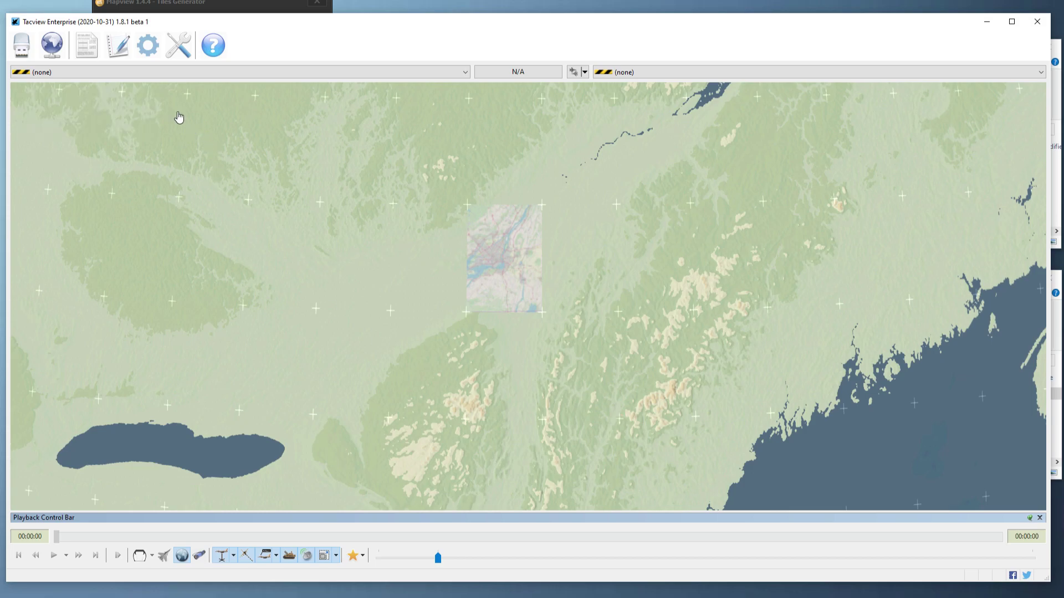
Set the Tiles Generator download source to OpenStreetMap and open the map definition editor.
left_click(197, 6)
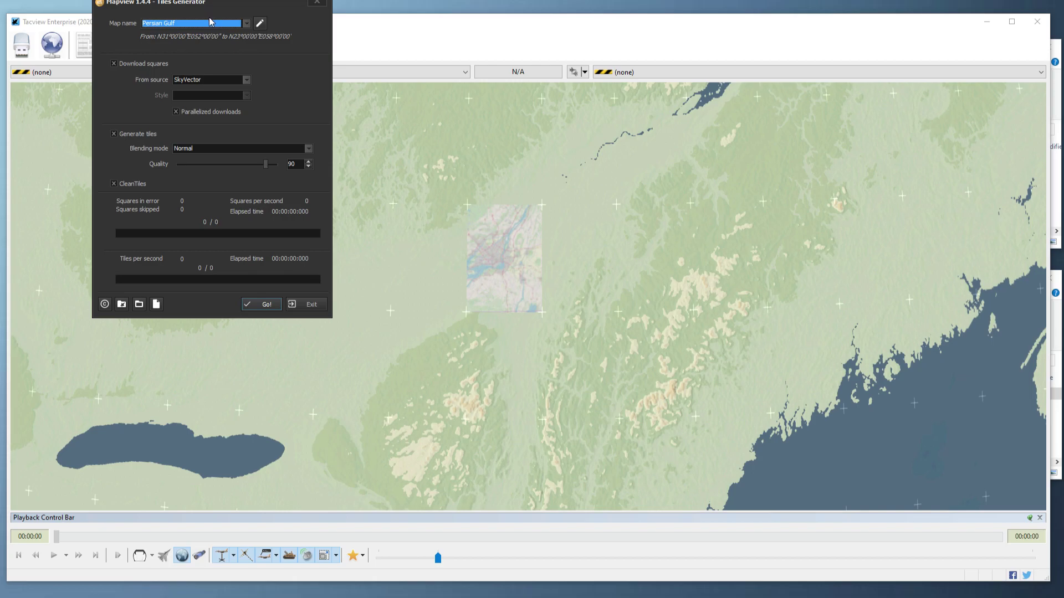
left_click(210, 82)
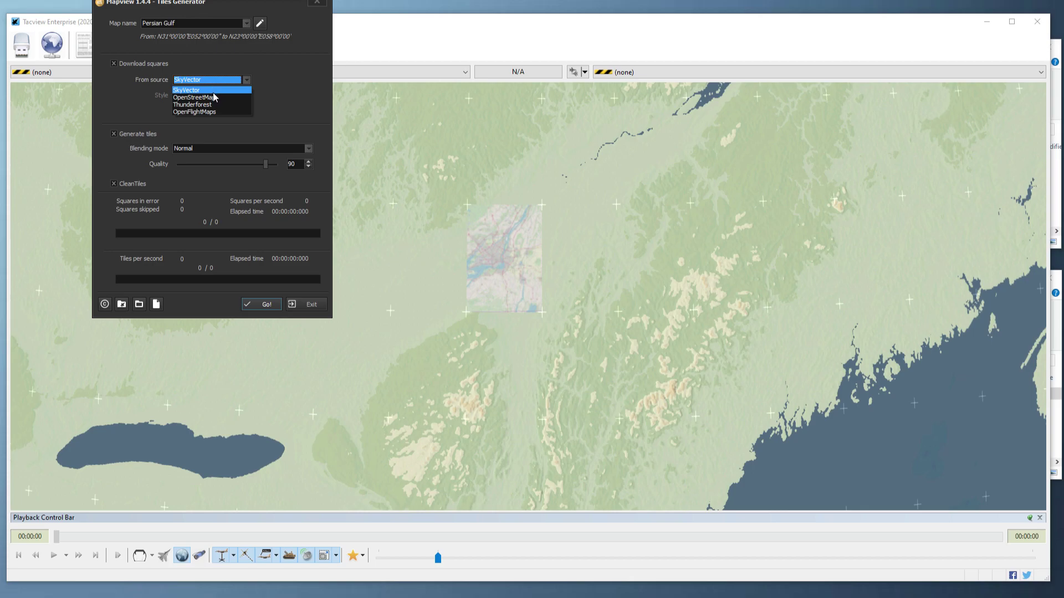
left_click(213, 97)
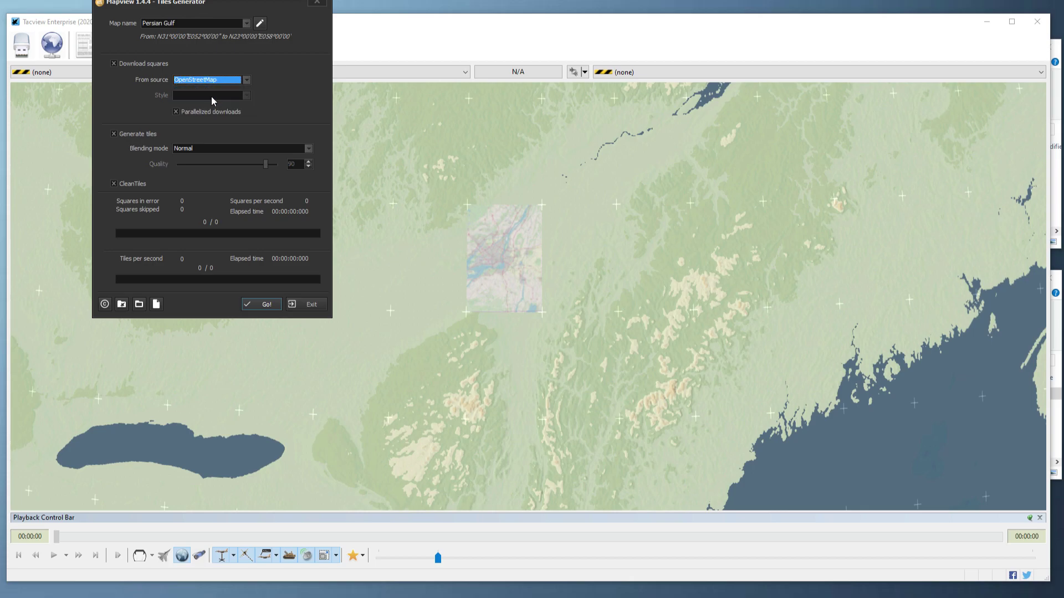
left_click(262, 25)
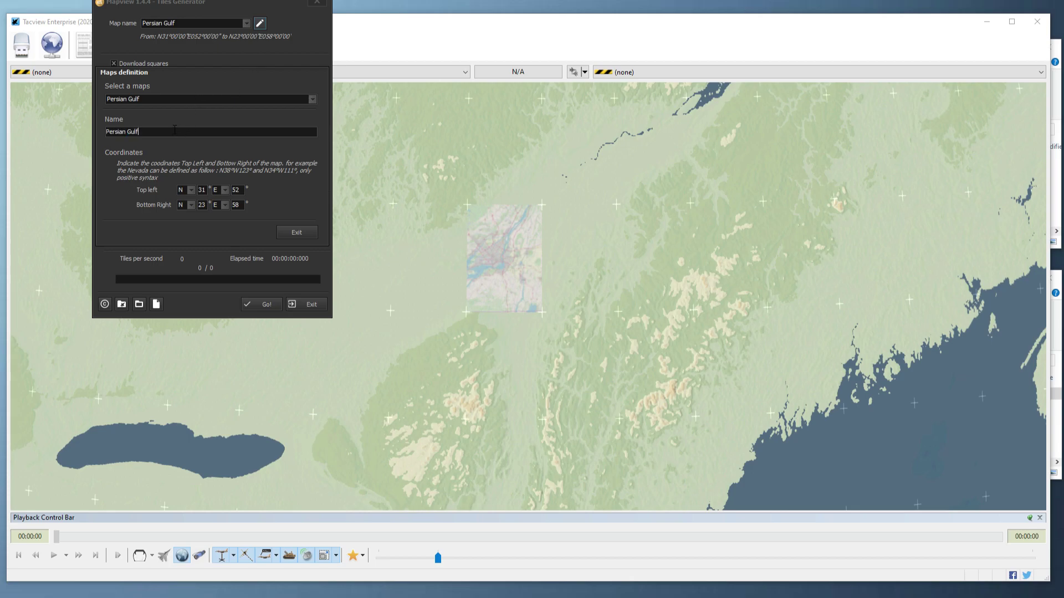
Name the map Lower Canada and set its top-left corner to N 47, W 75.
type("Lower Canada")
double_click(201, 190)
type("47")
key("Tab")
key("Tab")
key("shift+Tab")
key("Tab")
type("75")
Set the bottom-right corner to N 44, W 72 and exit the map definitions.
key("Tab")
key("Tab")
left_click(201, 205)
type("44")
key("Tab")
key("Tab")
type("72")
left_click(298, 235)
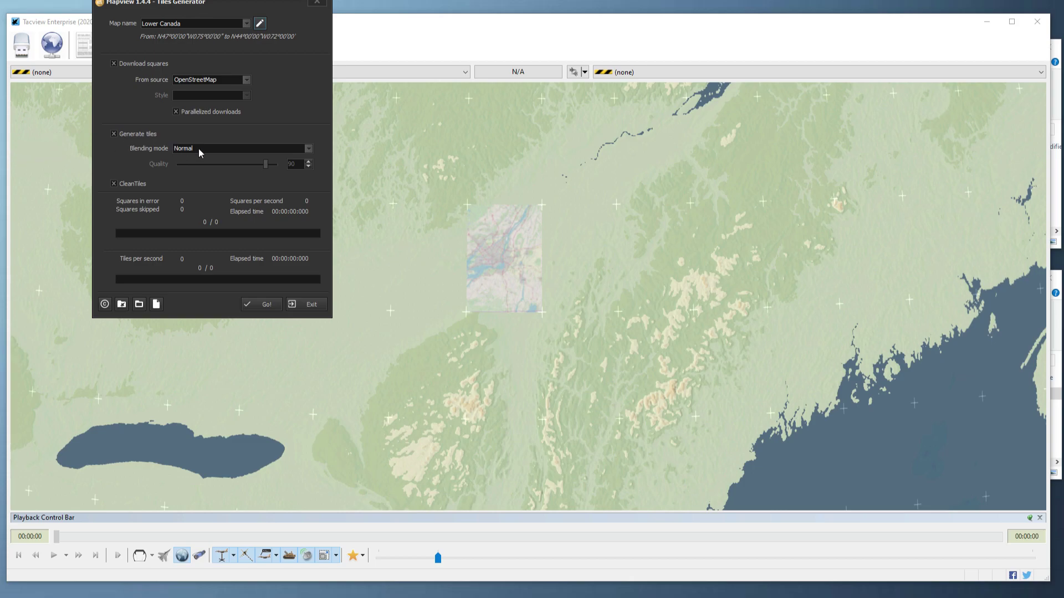
Keep Normal blending mode and start generating the Lower Canada tiles with Go!
left_click(308, 149)
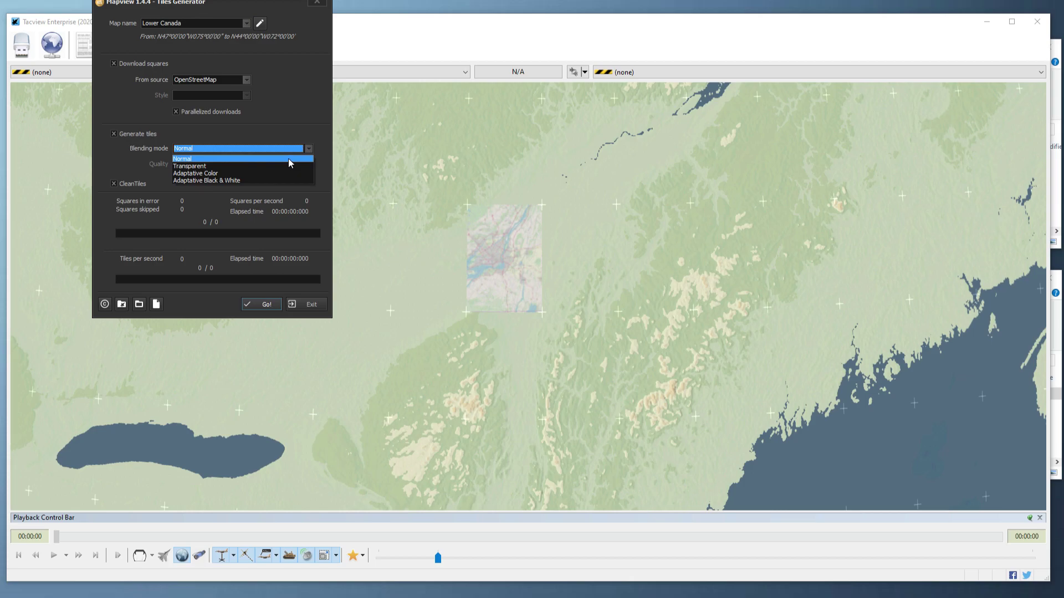
left_click(257, 157)
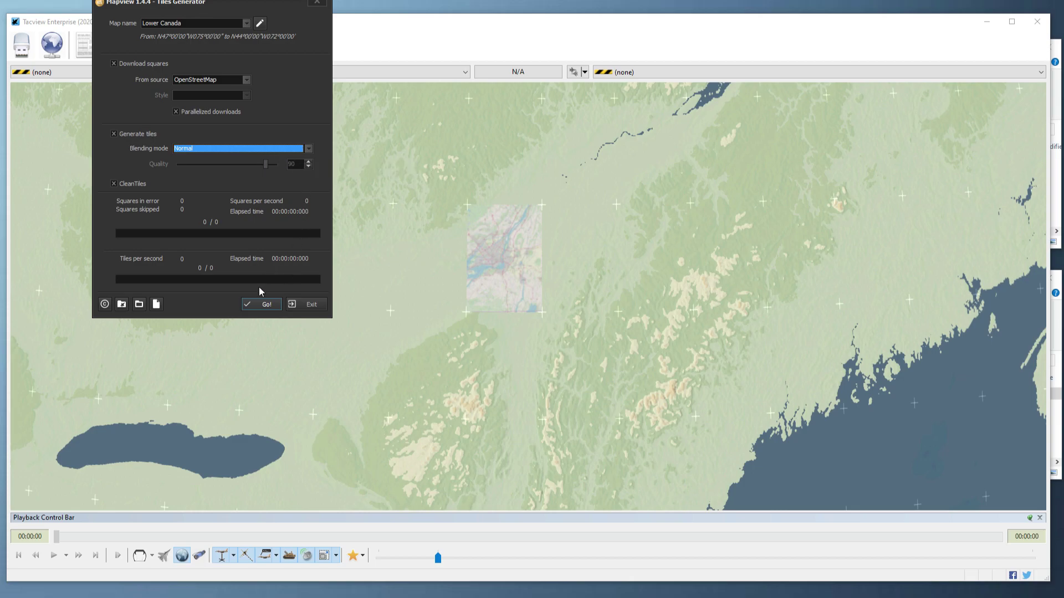
left_click(262, 304)
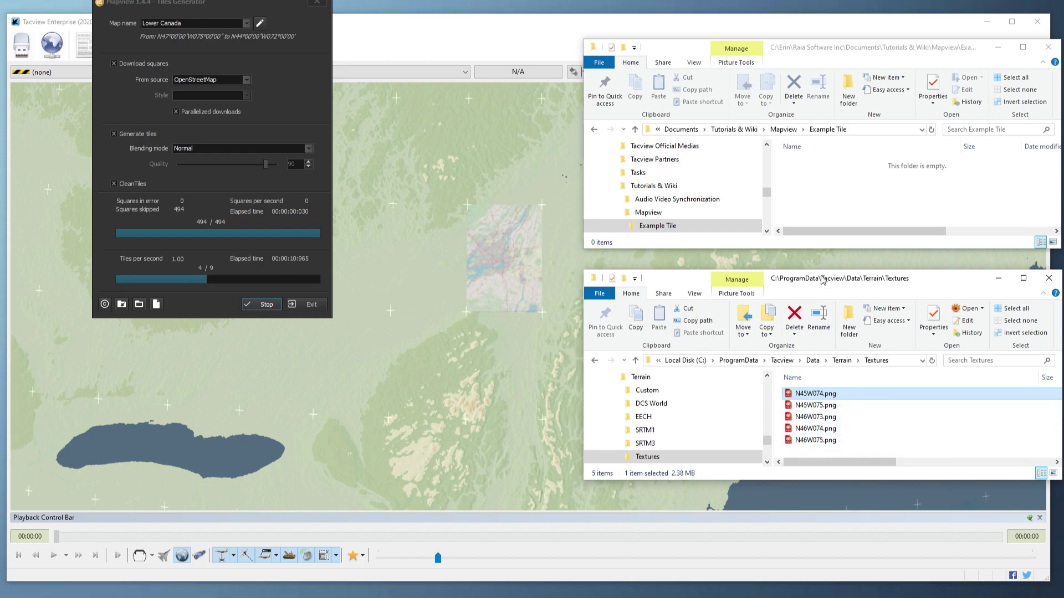
Watch the Textures folder fill with generated tiles, reaching six PNGs including N45W073.png.
left_click_drag(814, 393, 893, 443)
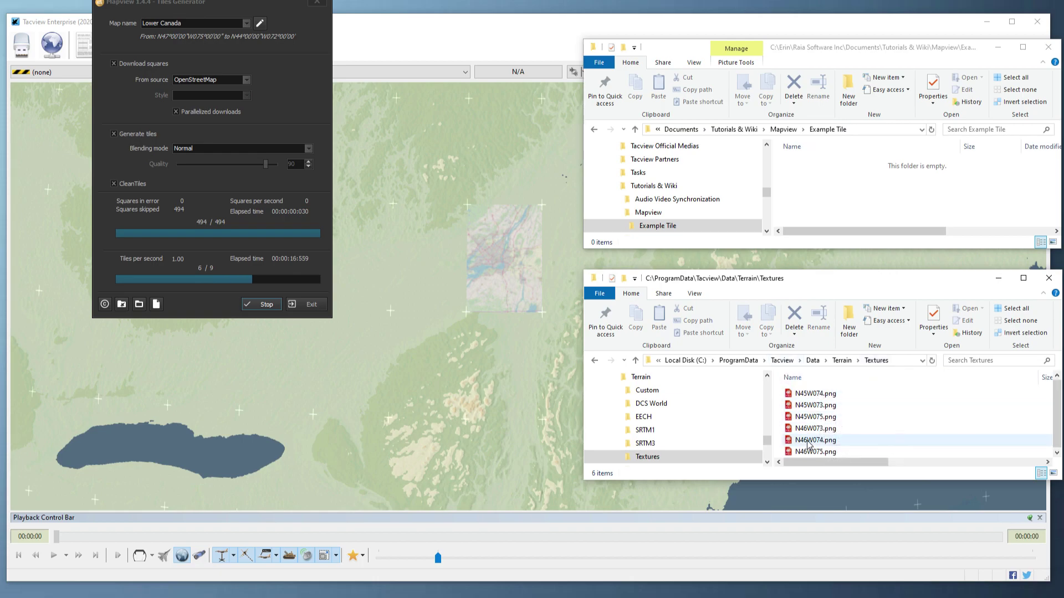
Restart Tacview and zoom from the globe down to Montreal to see the new OpenStreetMap tiles.
left_click(605, 37)
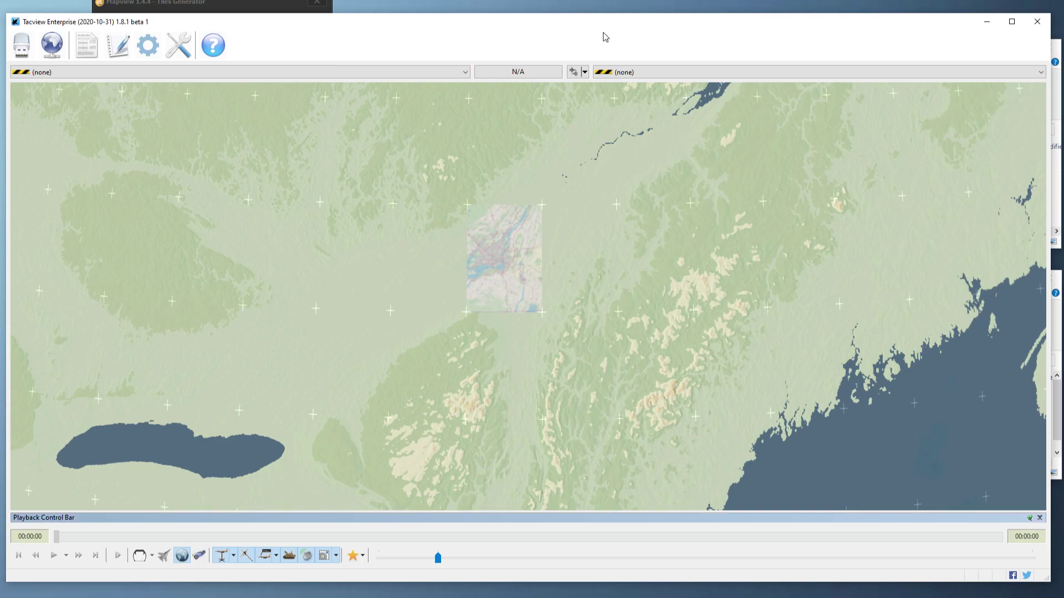
left_click(1038, 22)
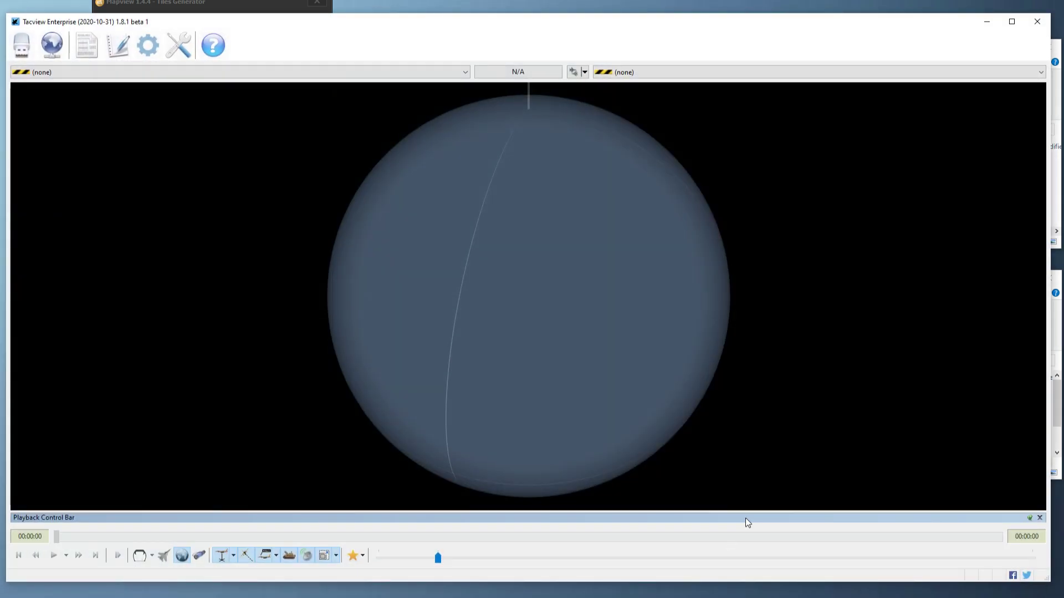
scroll(601, 361, "up", 3)
scroll(567, 375, "up", 6)
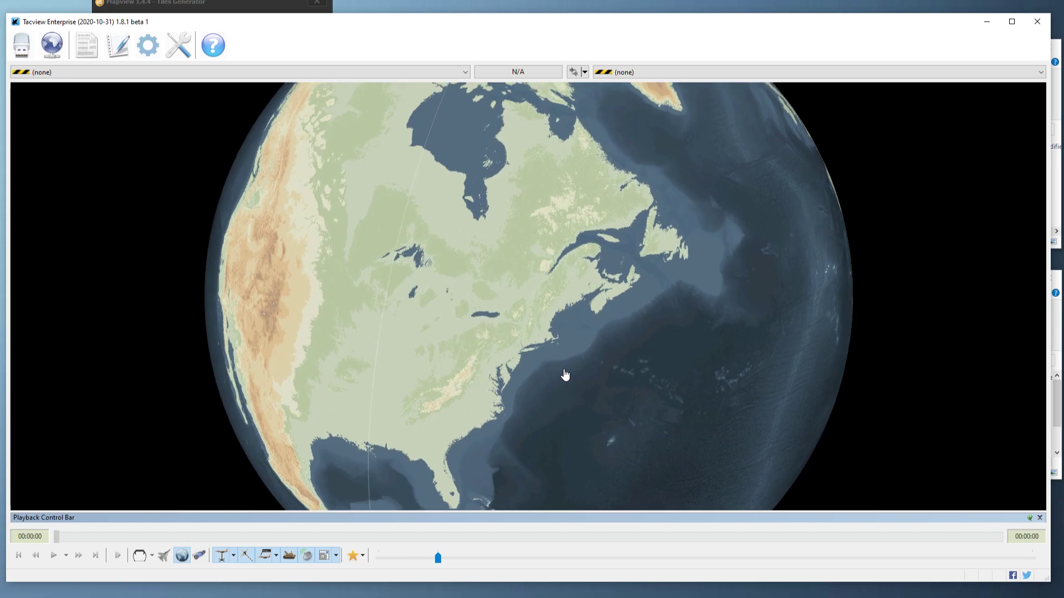
scroll(559, 376, "up", 4)
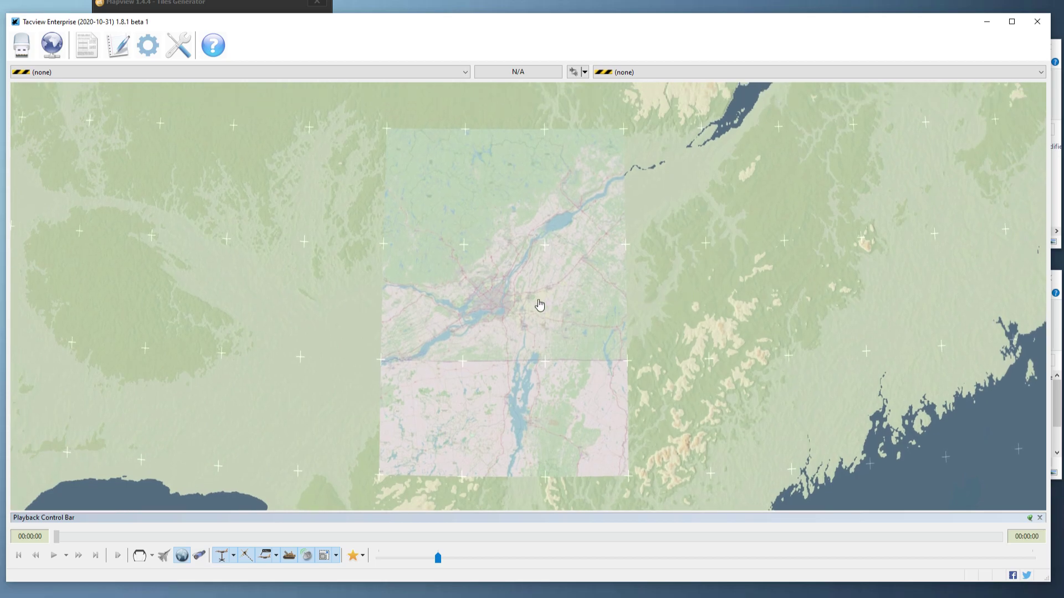
scroll(710, 297, "up", 1)
scroll(713, 300, "down", 1)
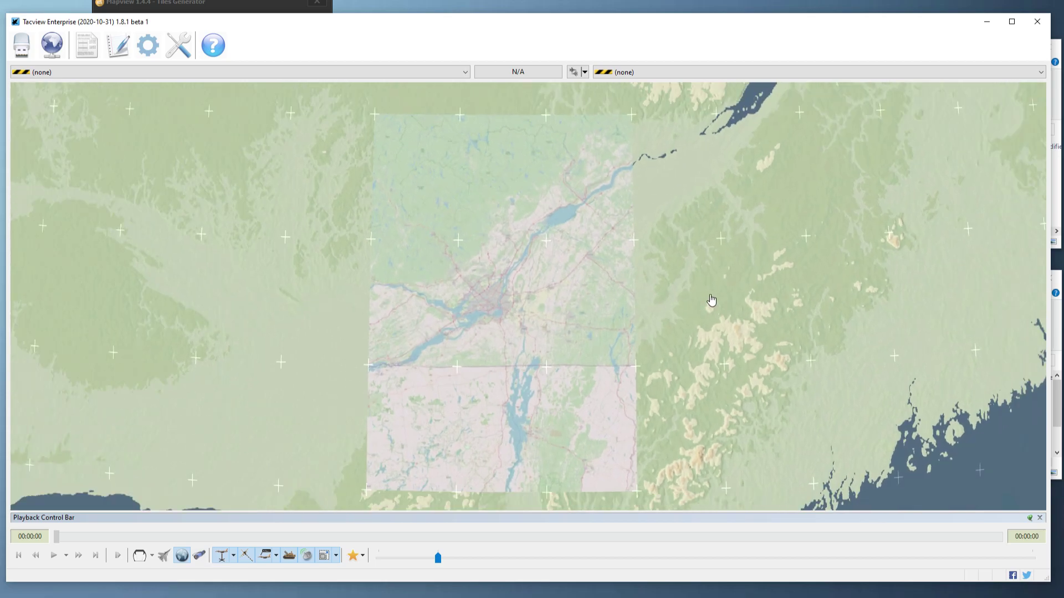
scroll(543, 383, "up", 3)
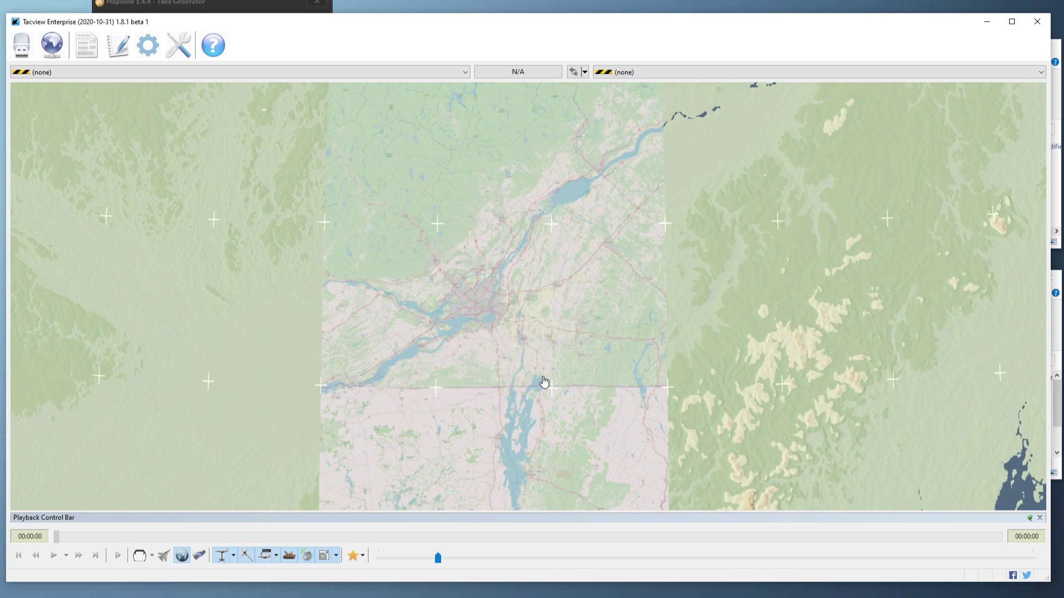